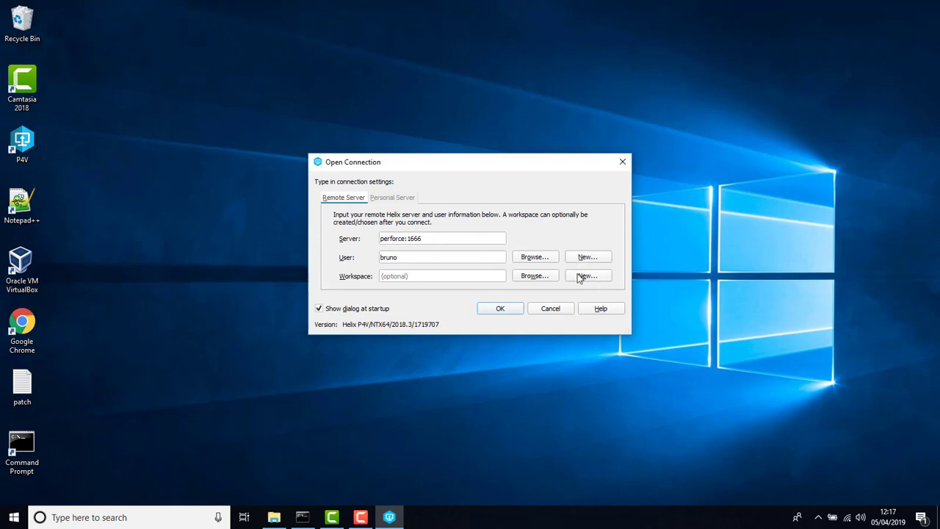
# - Choose the existing user account for the perforce:1666 connection from the server's user list
pyautogui.click(547, 256)
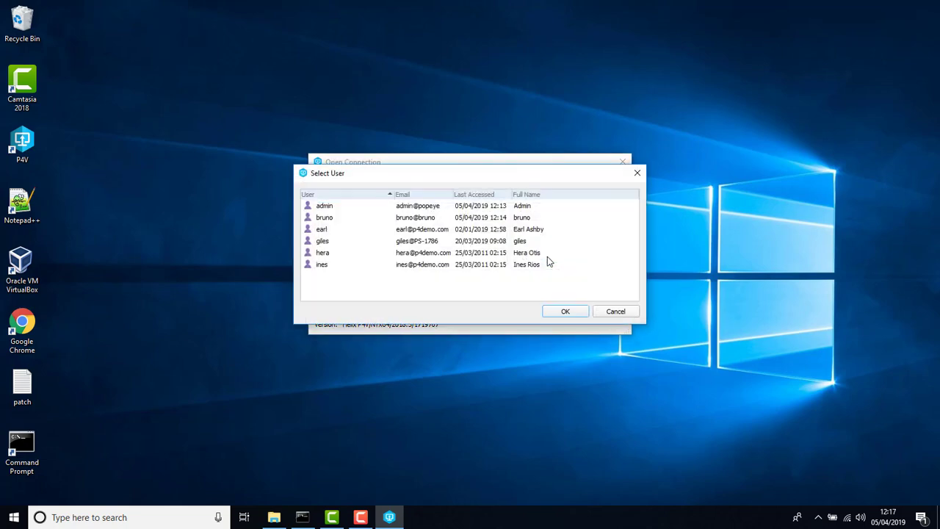
pyautogui.click(328, 222)
pyautogui.doubleClick(329, 221)
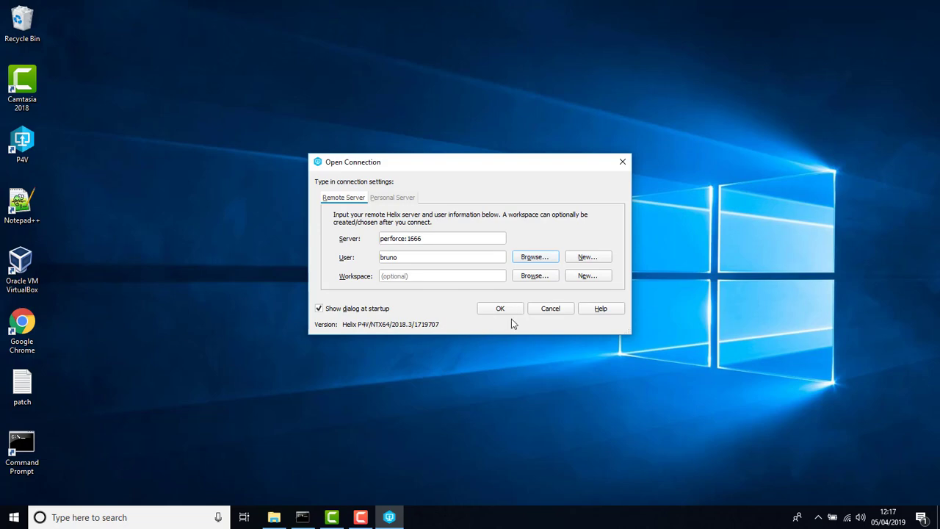
# - Start a new workspace for the connection and name it with the prefix ws_ followed by the user name
pyautogui.click(594, 277)
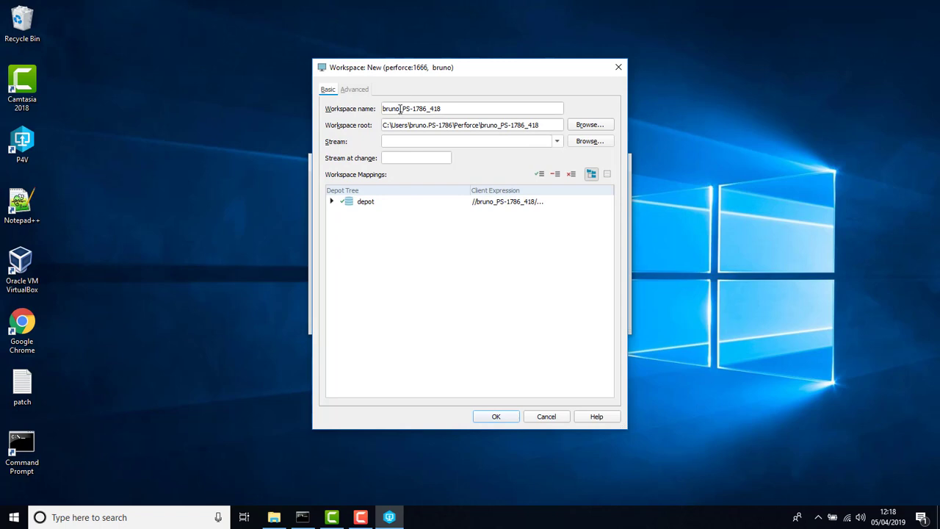
pyautogui.moveTo(400, 109); pyautogui.dragTo(473, 110)
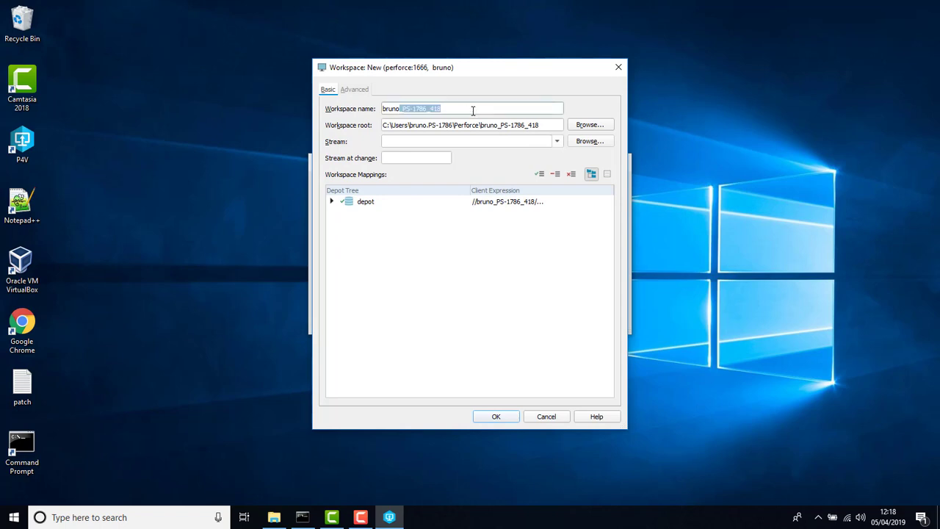
pyautogui.press('BackSpace')
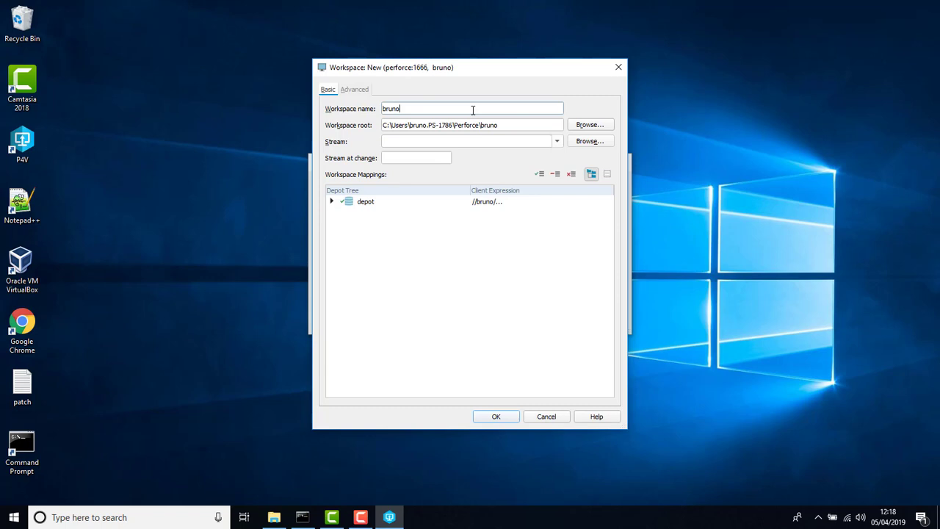
pyautogui.click(383, 108)
pyautogui.write('ws')
pyautogui.write('_')
# - Set the workspace root to the Projects folder inside the user's PS-1786 profile folder under C:\Users
pyautogui.click(586, 125)
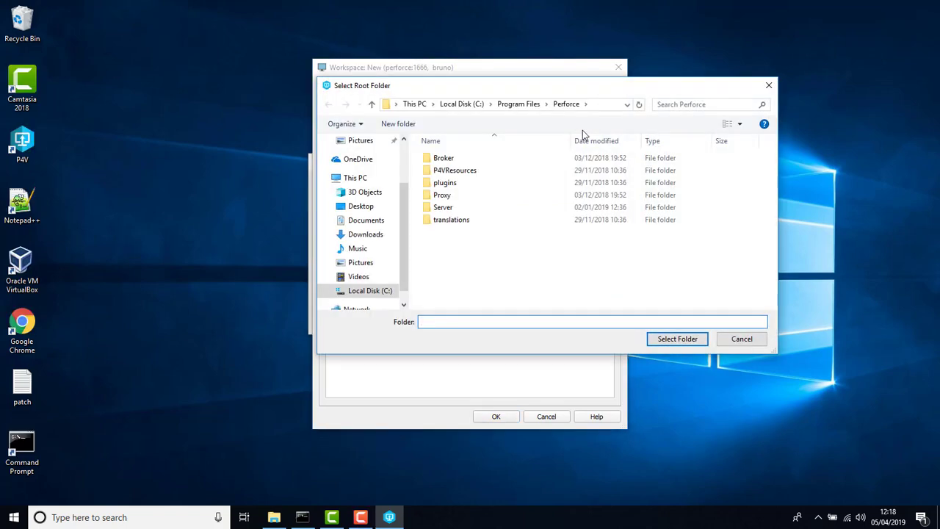
pyautogui.click(329, 292)
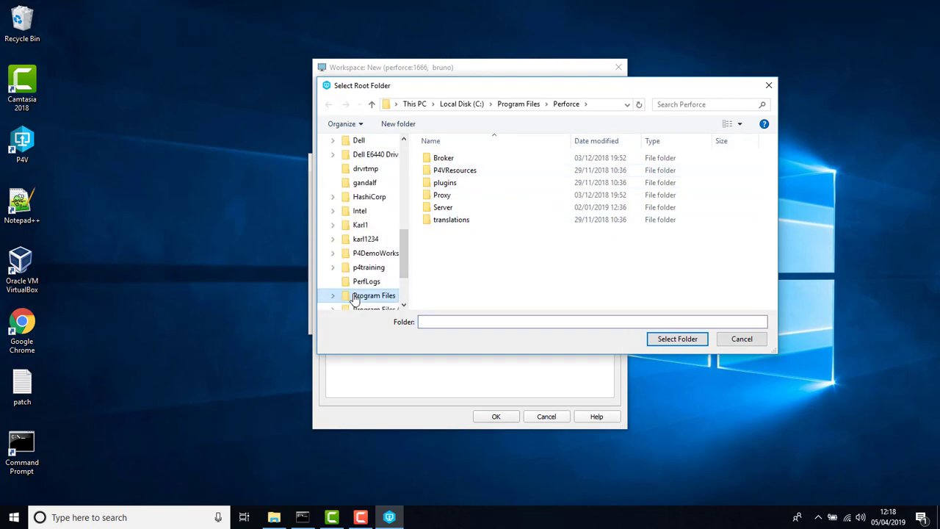
pyautogui.scroll(-1, 348, 294)
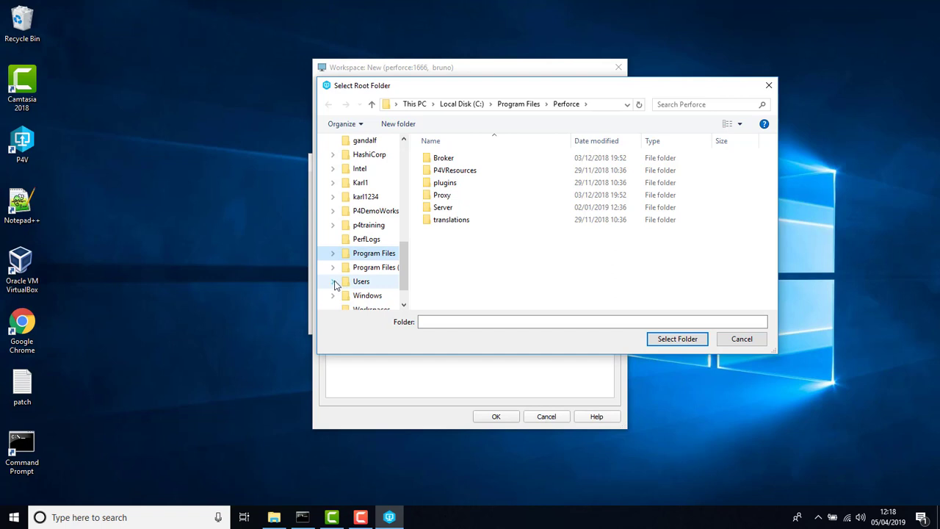
pyautogui.click(333, 281)
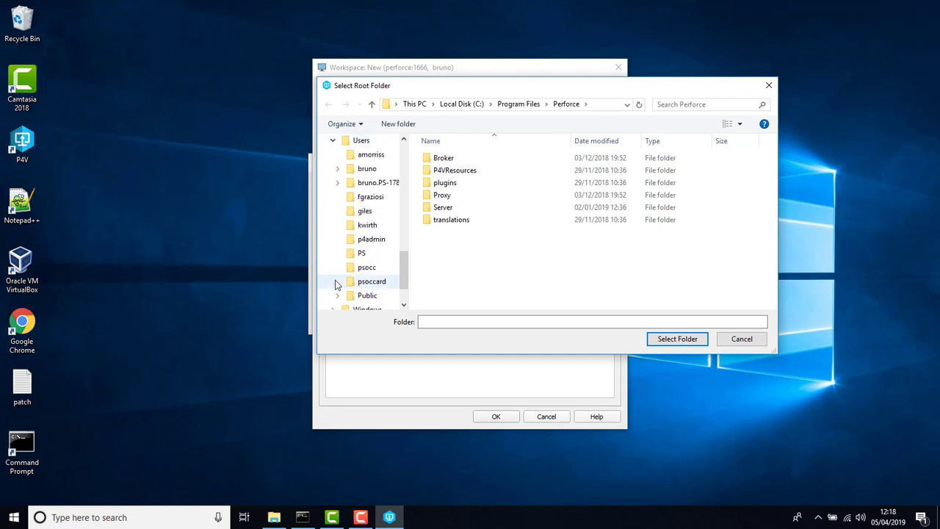
pyautogui.click(369, 185)
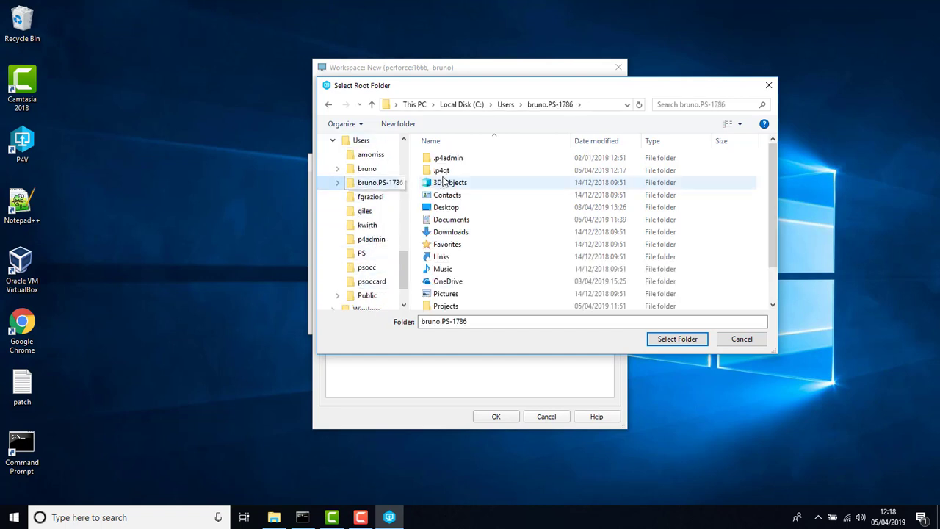
pyautogui.scroll(-1, 464, 182)
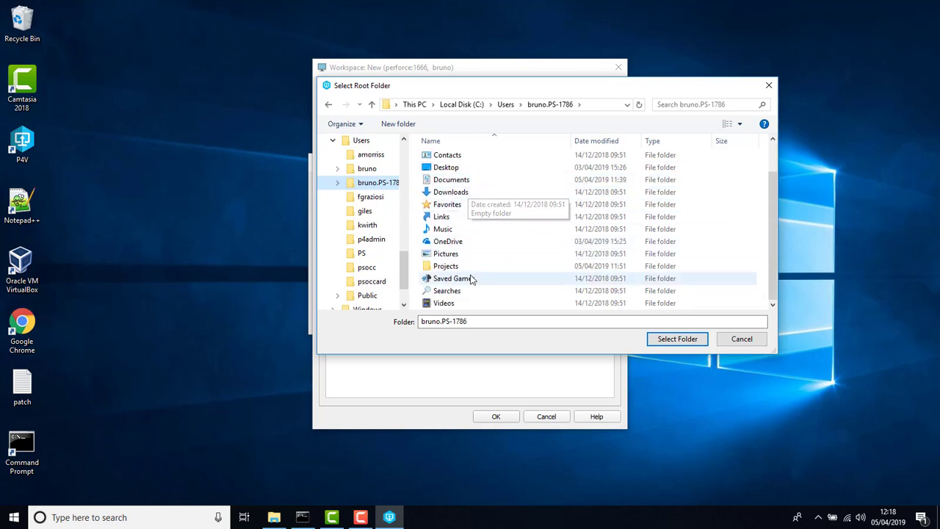
pyautogui.click(459, 268)
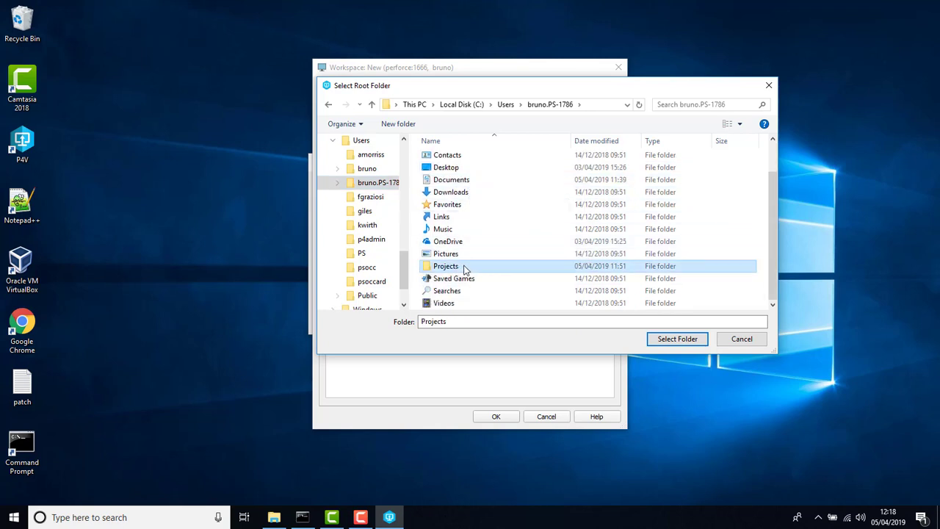
pyautogui.click(691, 343)
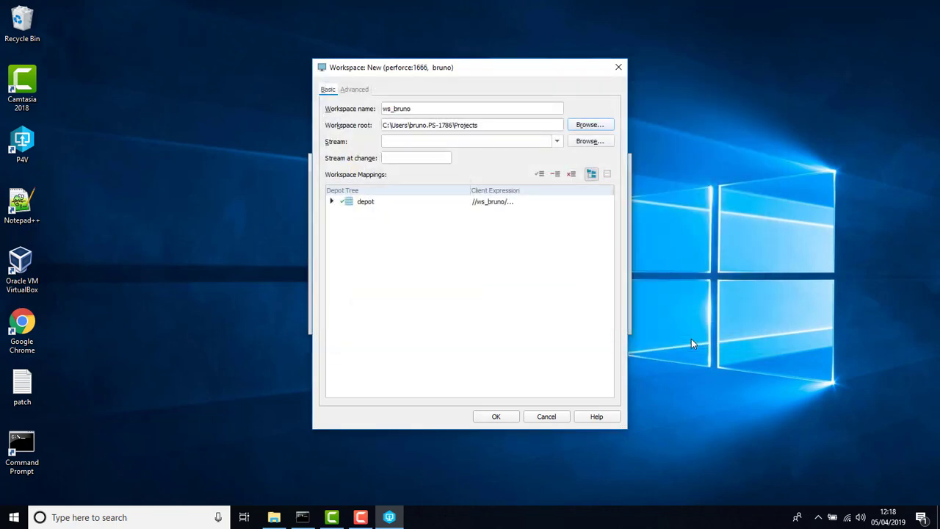
# - Restrict the workspace's depot mapping to //depot/Projects/... in the text view and save the workspace, keeping the existing root folder
pyautogui.click(607, 175)
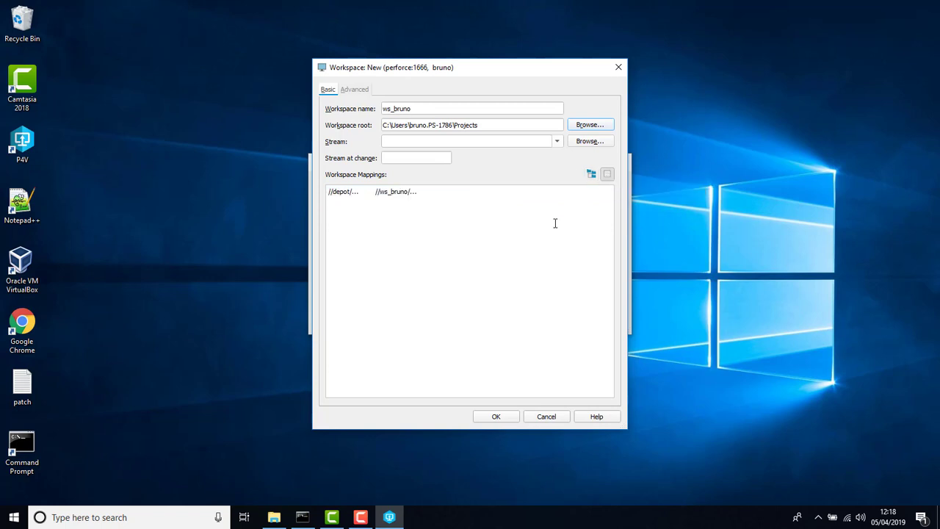
pyautogui.click(351, 192)
pyautogui.write('Projects')
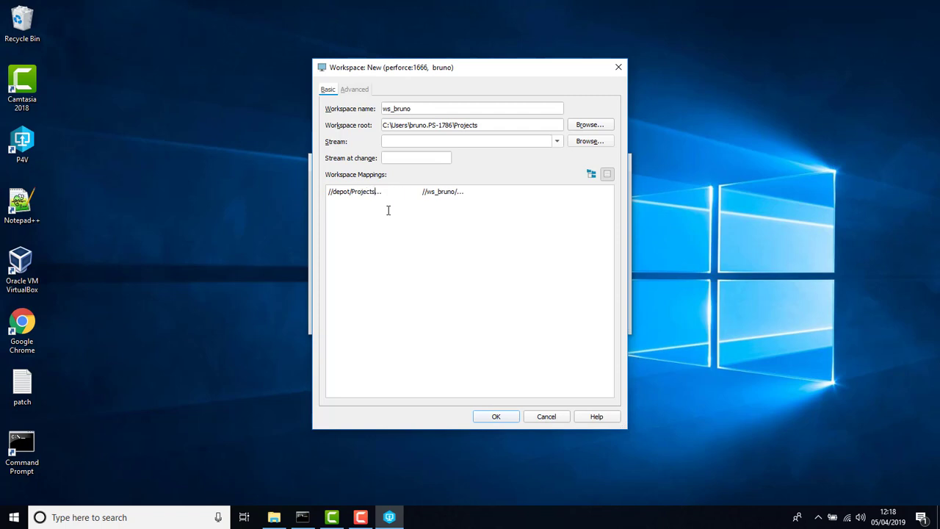
pyautogui.write('/')
pyautogui.click(506, 417)
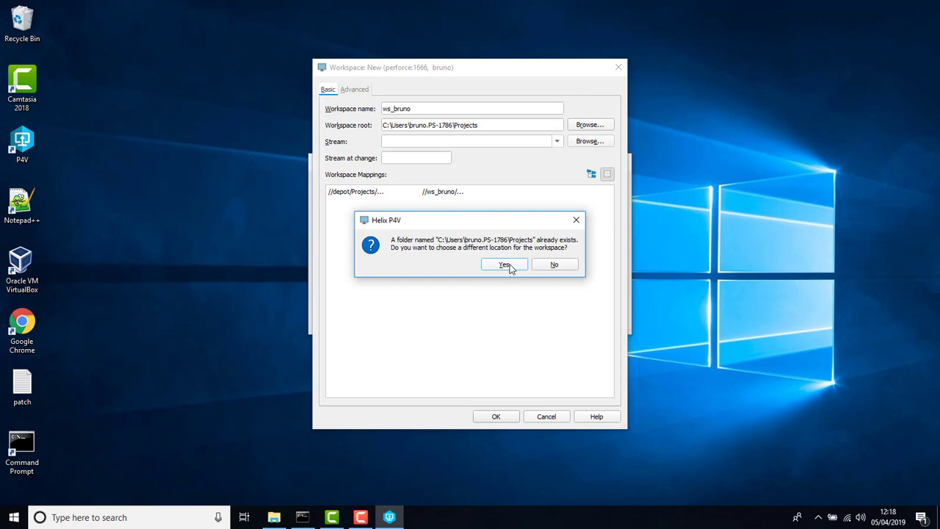
pyautogui.click(550, 266)
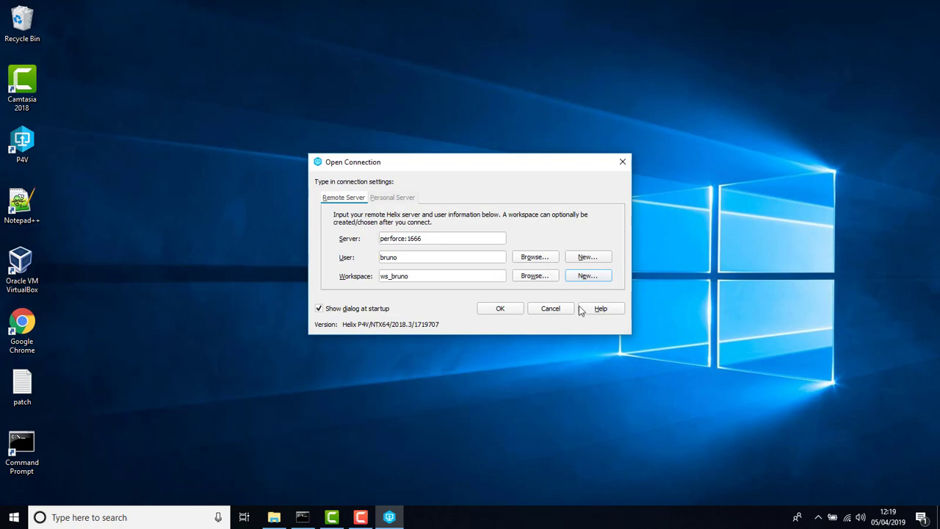
# - Connect to the server with the new workspace in a maximized window, declining automatic checks for new versions
pyautogui.click(499, 310)
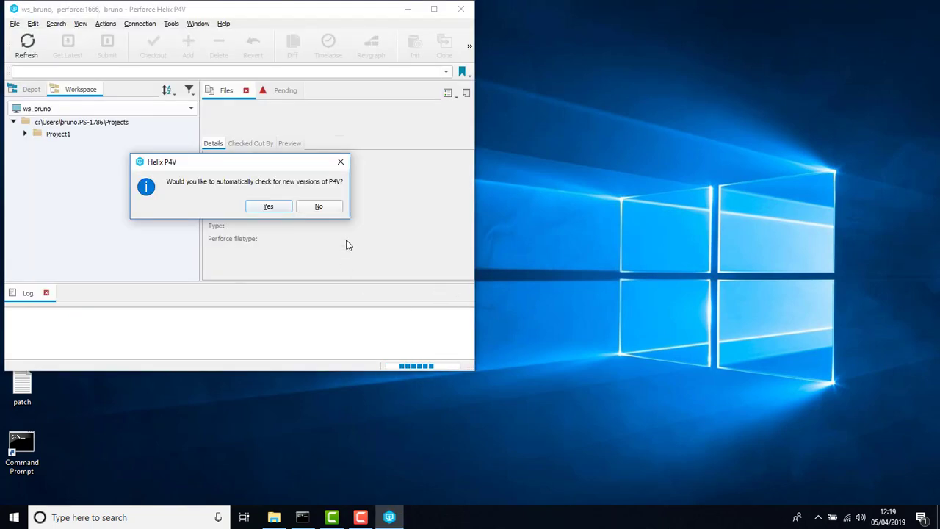
pyautogui.click(313, 209)
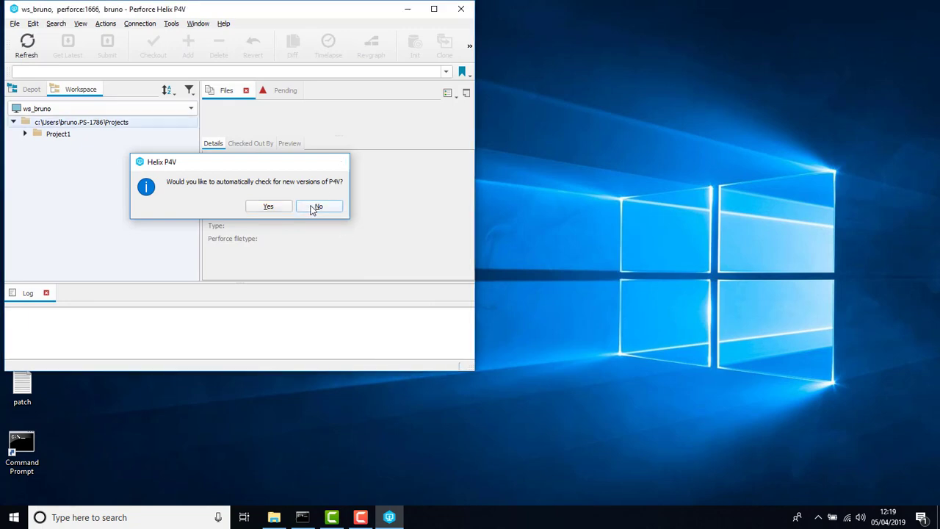
pyautogui.click(434, 10)
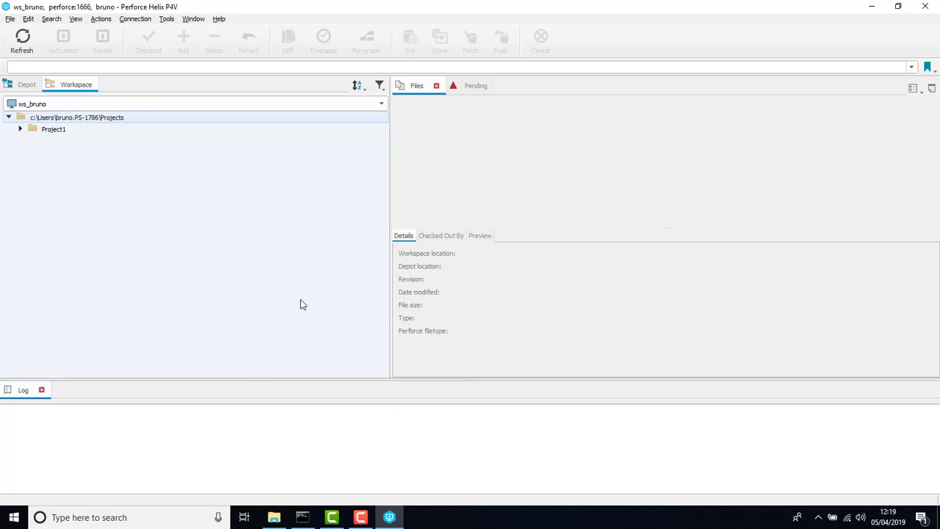
# - Mark Bitmap image.bmp in the Project1 folder for add in the default pending changelist
pyautogui.click(21, 129)
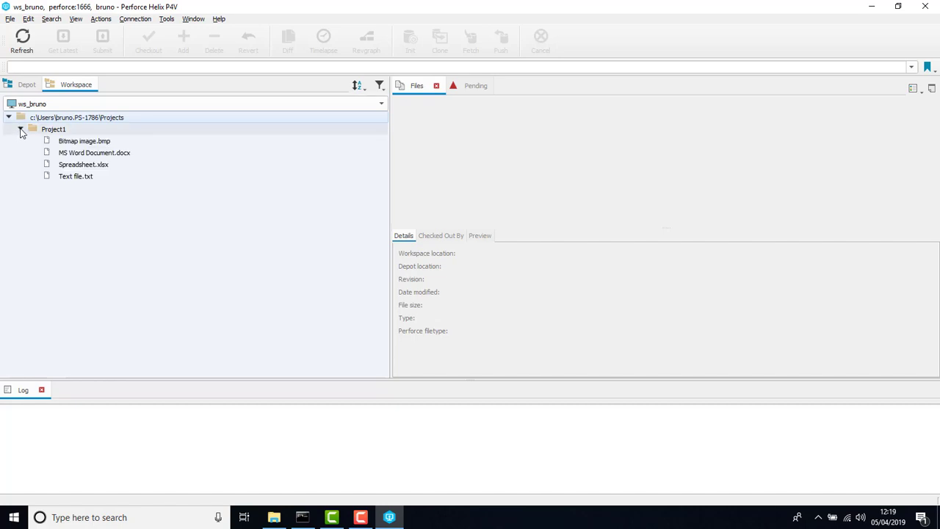
pyautogui.click(74, 144)
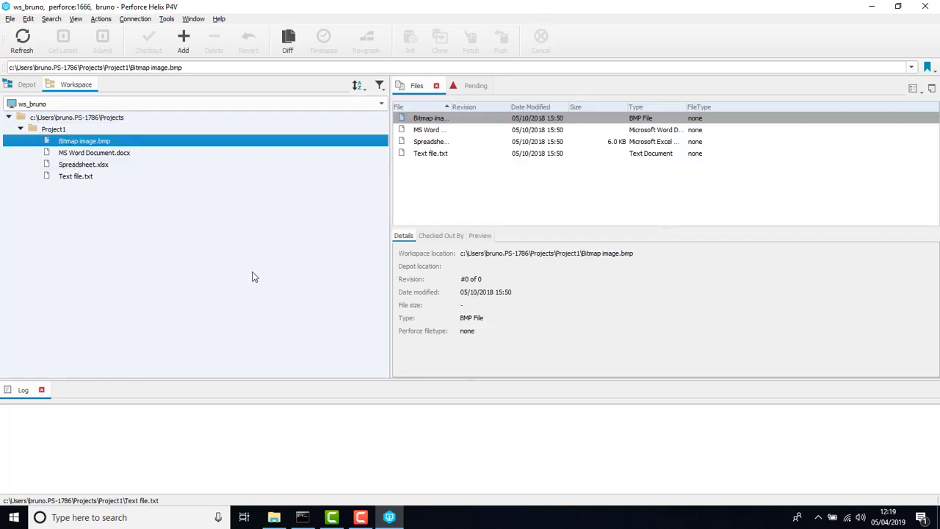
pyautogui.click(184, 44)
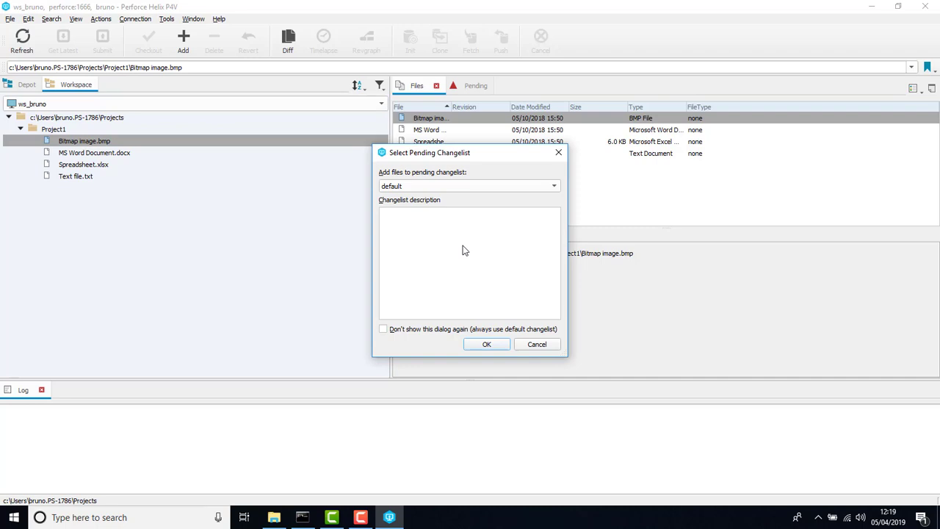
pyautogui.click(486, 345)
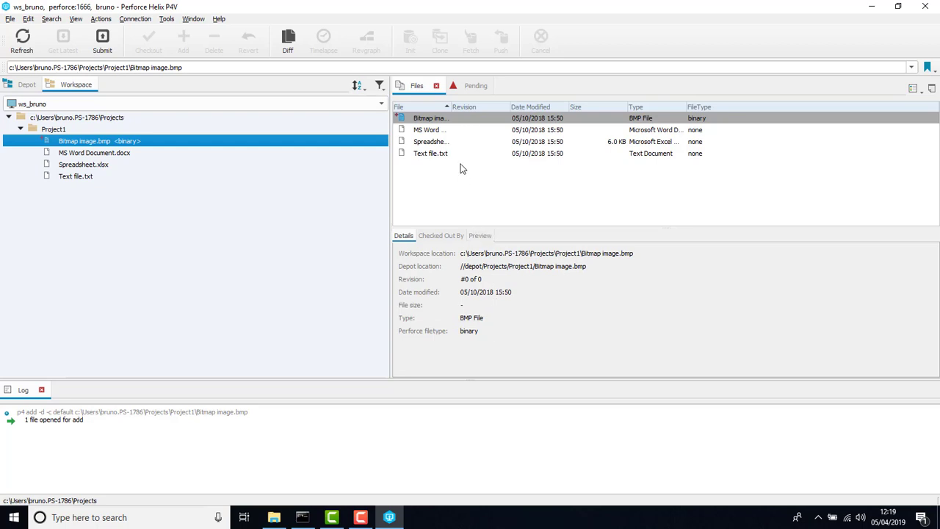
# - Review the default pending changelist and submit it with the description "Adding the first file to the Helix Server"
pyautogui.click(476, 86)
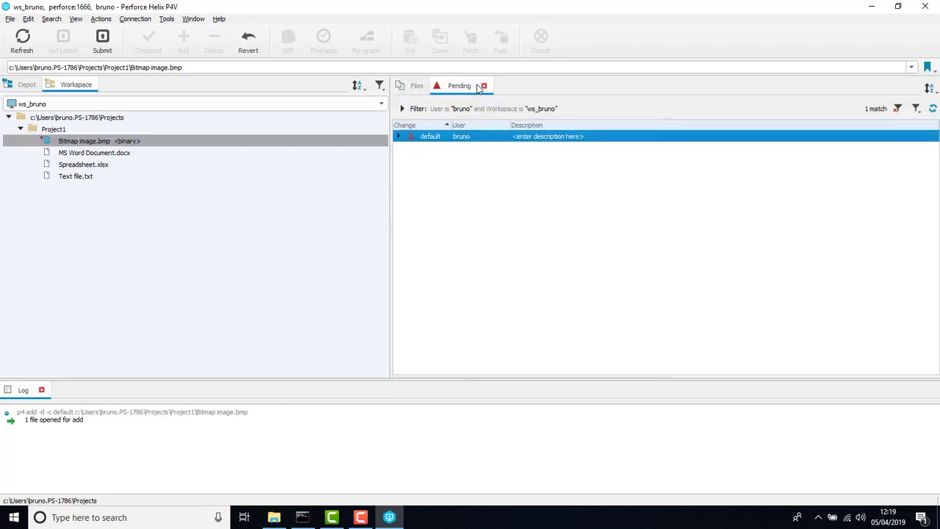
pyautogui.click(399, 137)
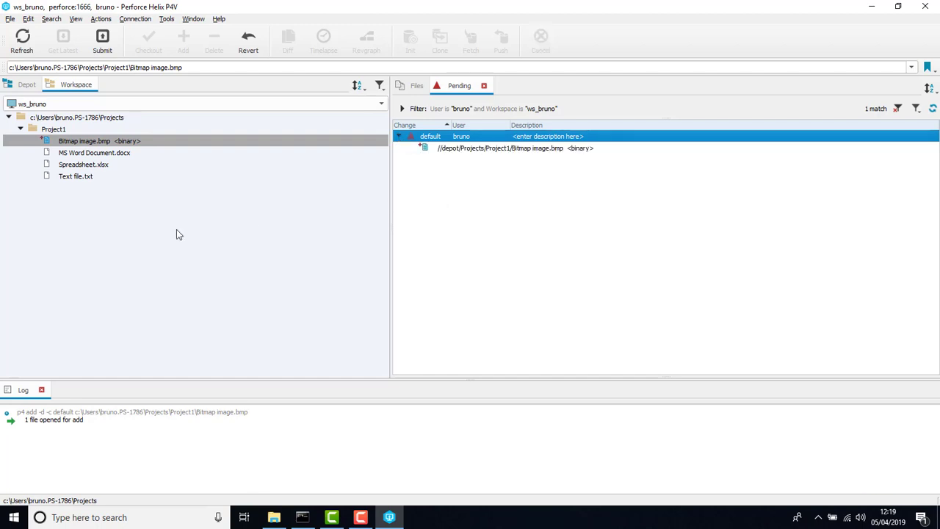
pyautogui.click(106, 41)
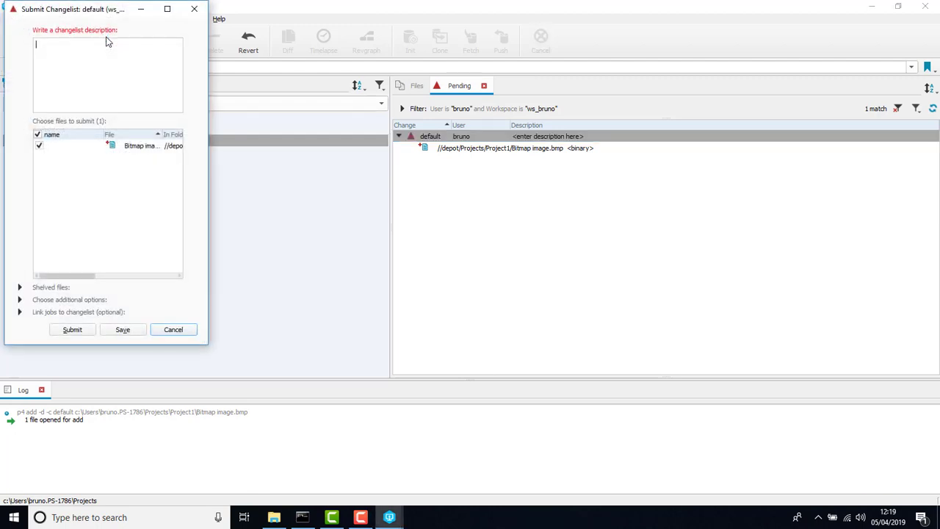
pyautogui.write('Addin')
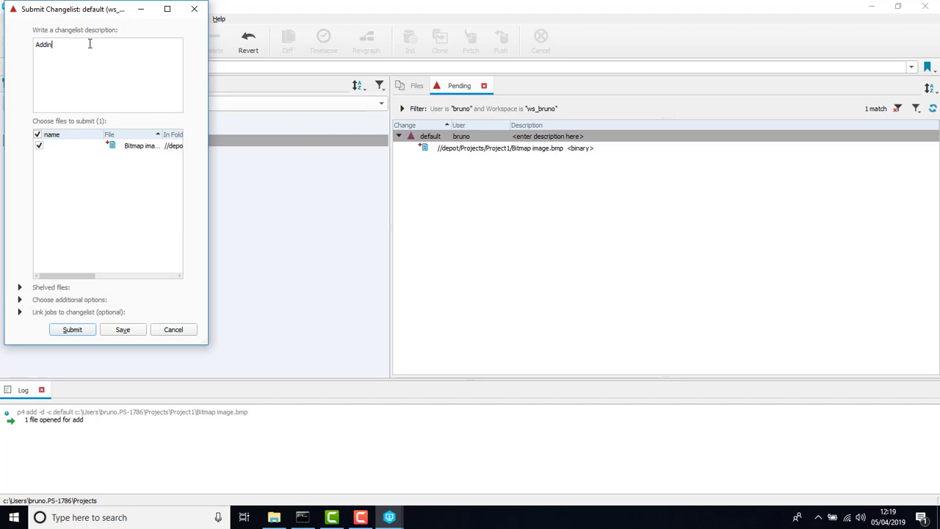
pyautogui.write('g the first file to the Helix Server')
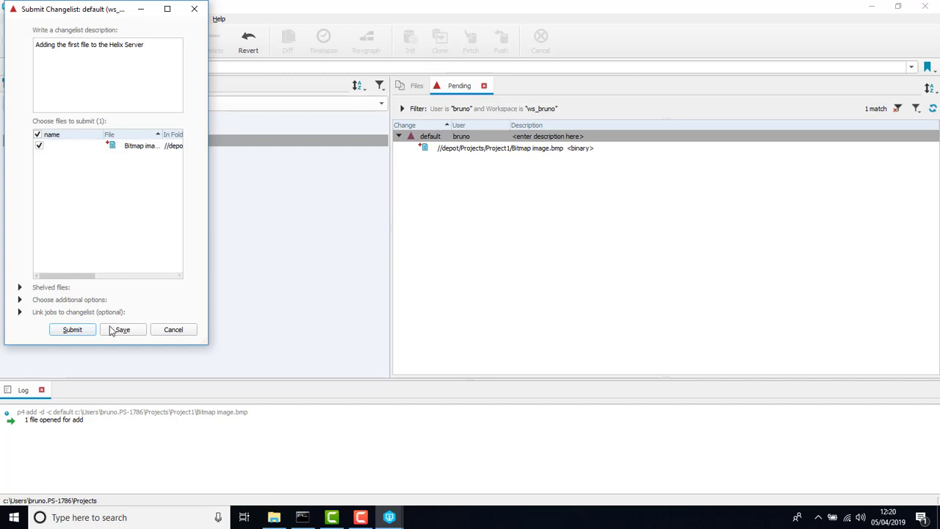
pyautogui.click(73, 329)
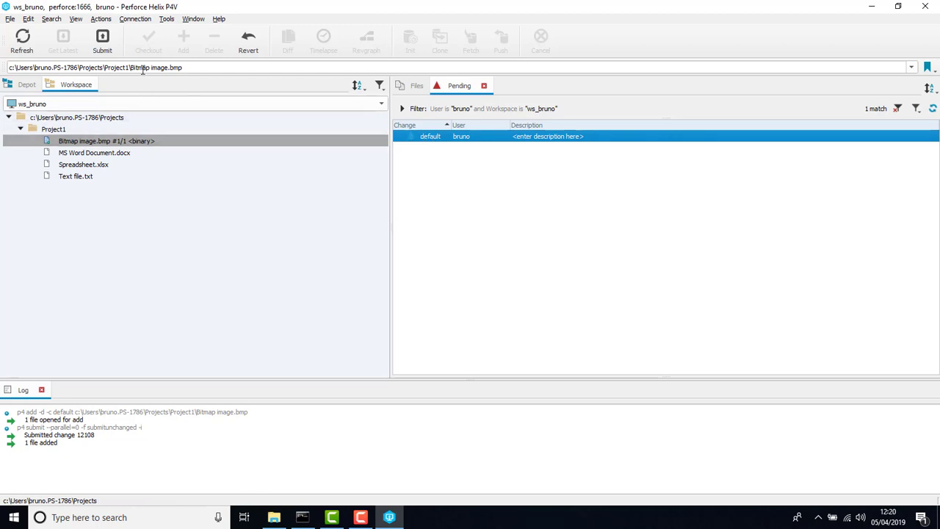
# - Show the submitted changelists and examine the file in the newly submitted one and its workspace status
pyautogui.click(76, 20)
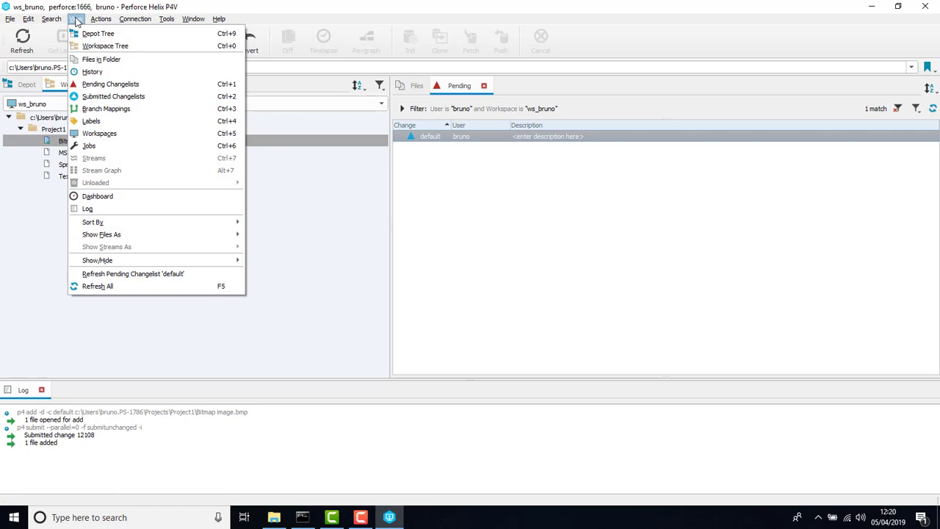
pyautogui.click(111, 97)
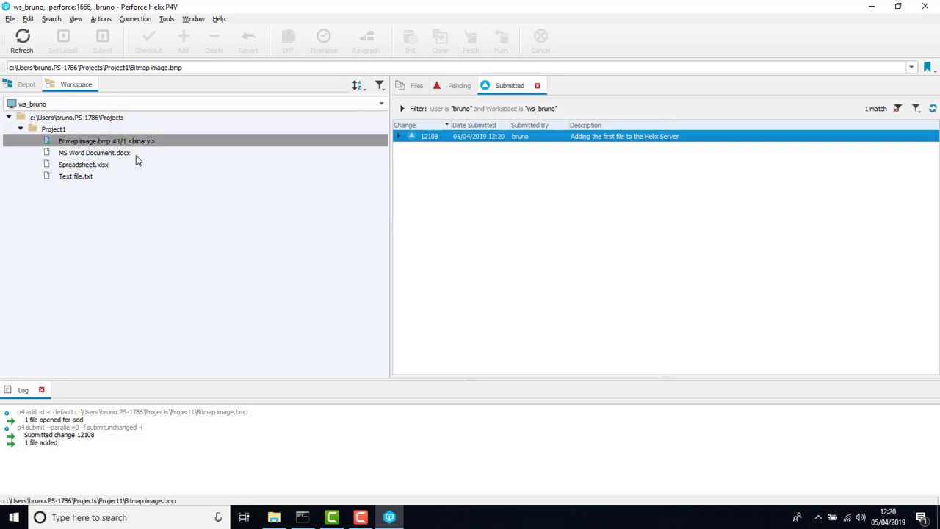
pyautogui.click(398, 137)
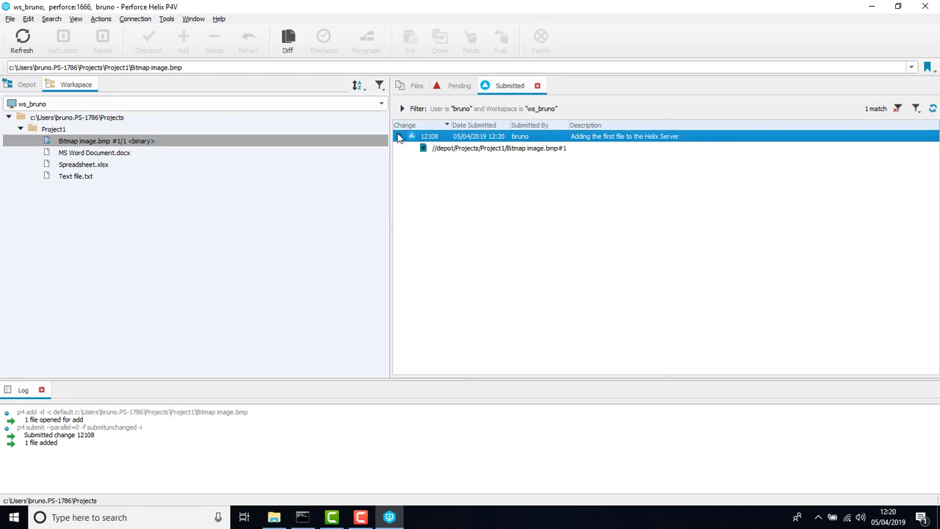
pyautogui.click(465, 150)
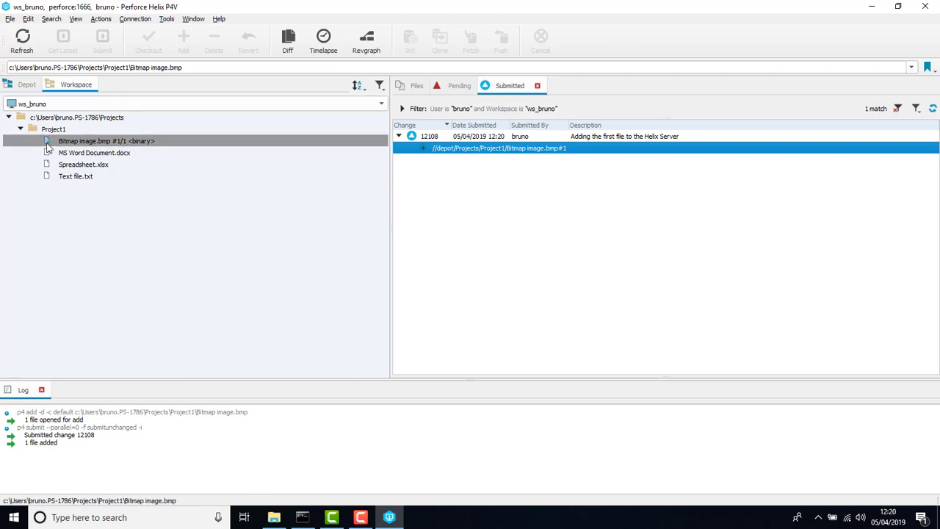
pyautogui.moveTo(47, 147)
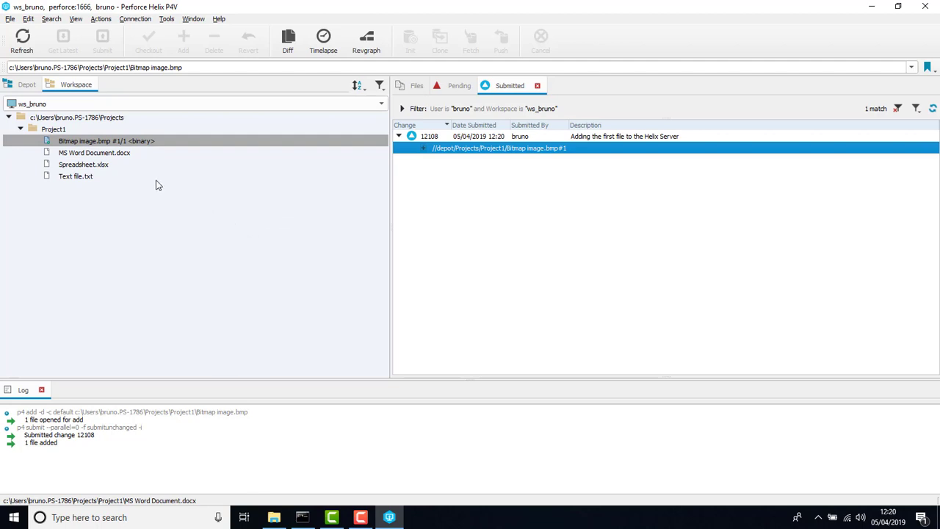
# - Mark MS Word Document.docx, Spreadsheet.xlsx and Text file.txt in Project1 for add in the default pending changelist
pyautogui.click(117, 154)
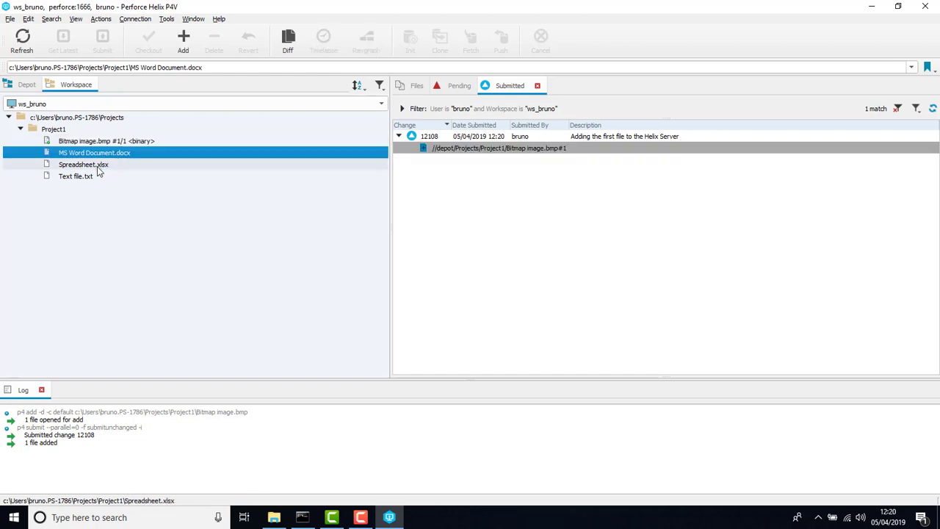
pyautogui.keyDown('shift'); pyautogui.click(89, 177); pyautogui.keyUp('shift')
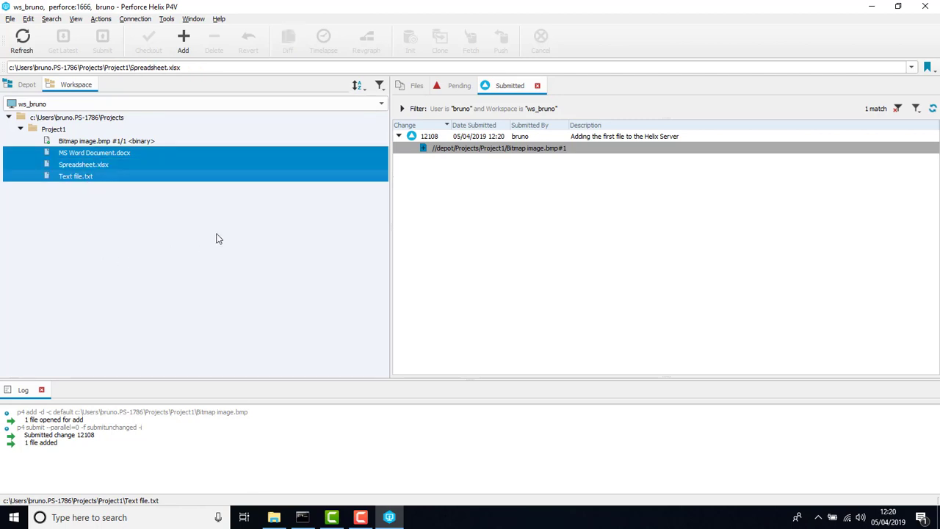
pyautogui.rightClick(181, 166)
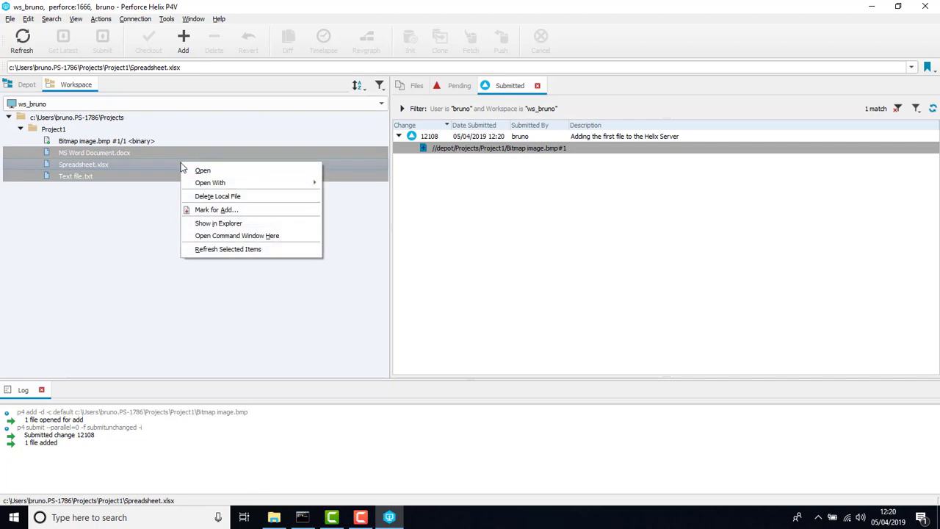
pyautogui.click(214, 211)
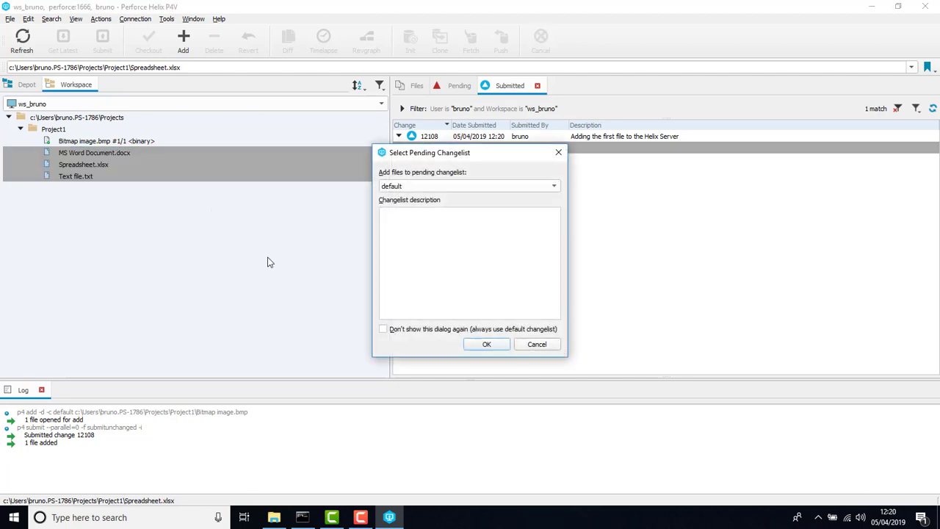
pyautogui.click(486, 345)
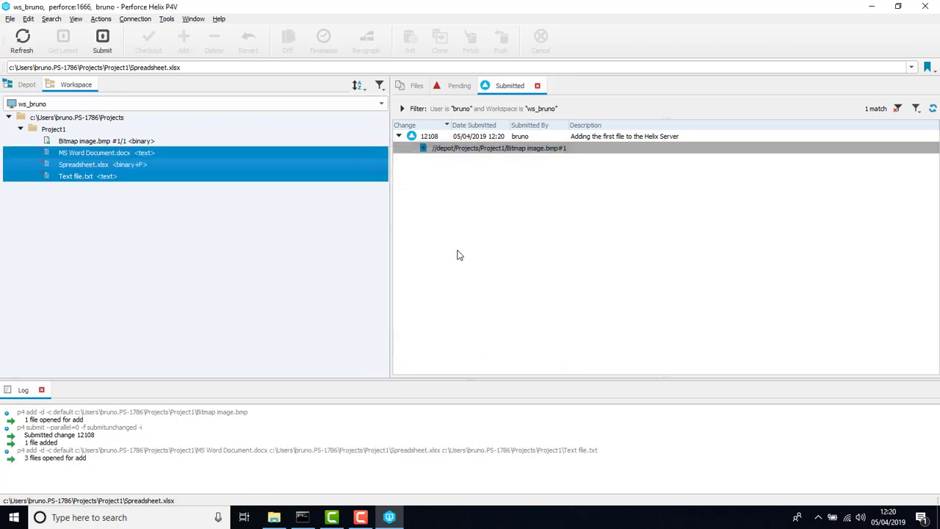
# - Submit the default pending changelist with all its files and the description "Adding the remaining files to the Helix Server"
pyautogui.click(456, 88)
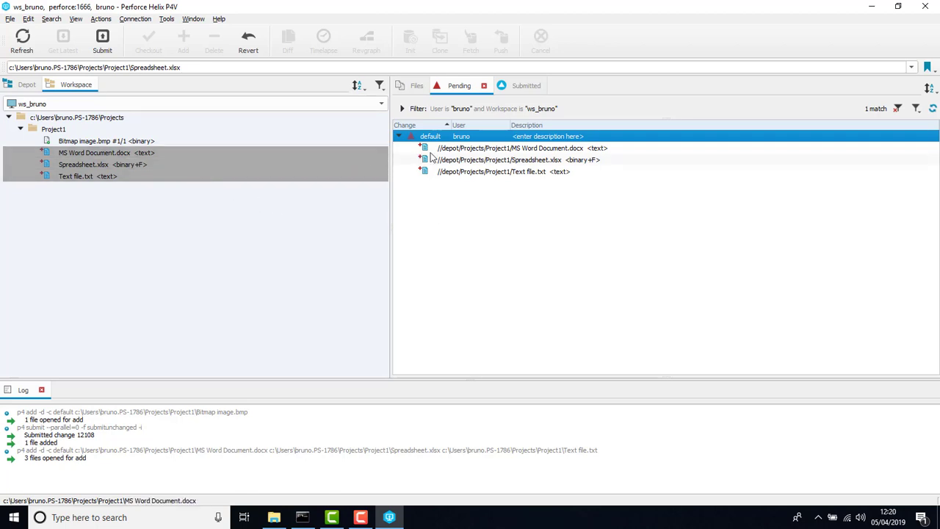
pyautogui.rightClick(489, 139)
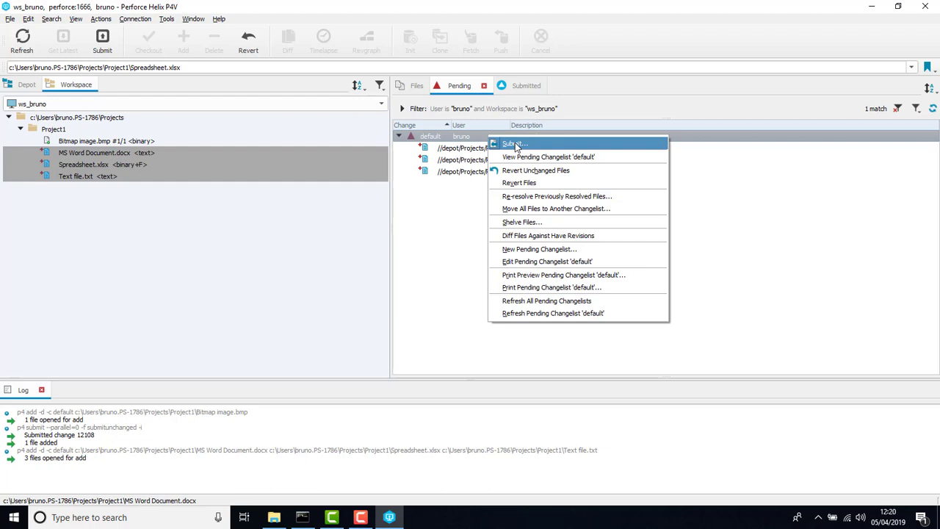
pyautogui.click(516, 146)
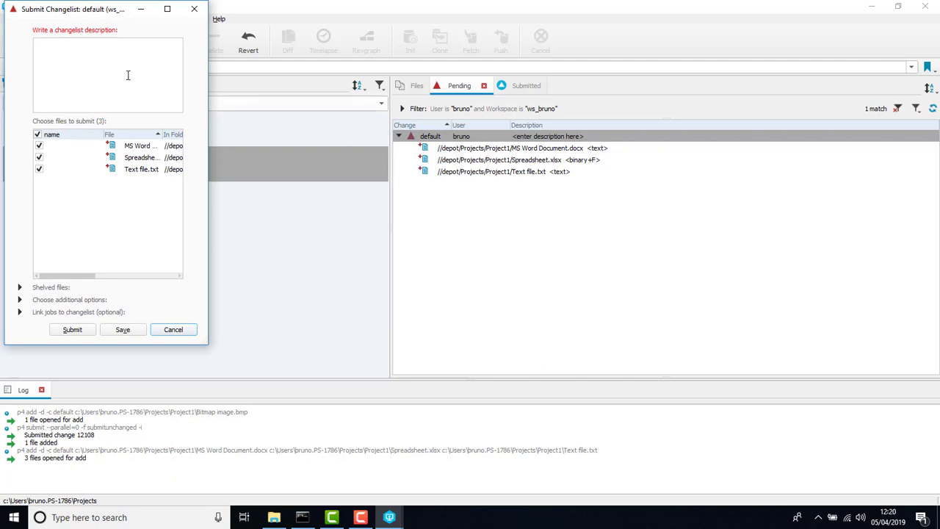
pyautogui.write('Adding the remaining ')
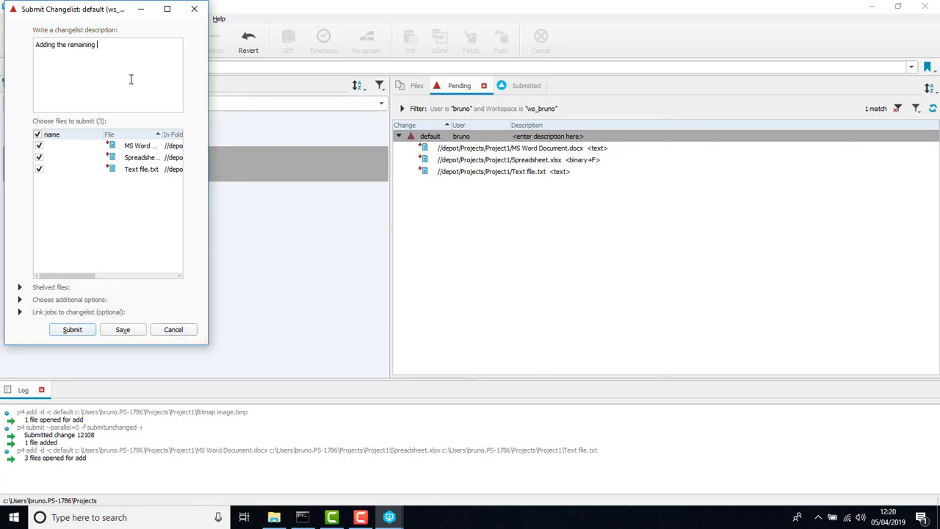
pyautogui.write('files to the Helix Server')
pyautogui.click(75, 331)
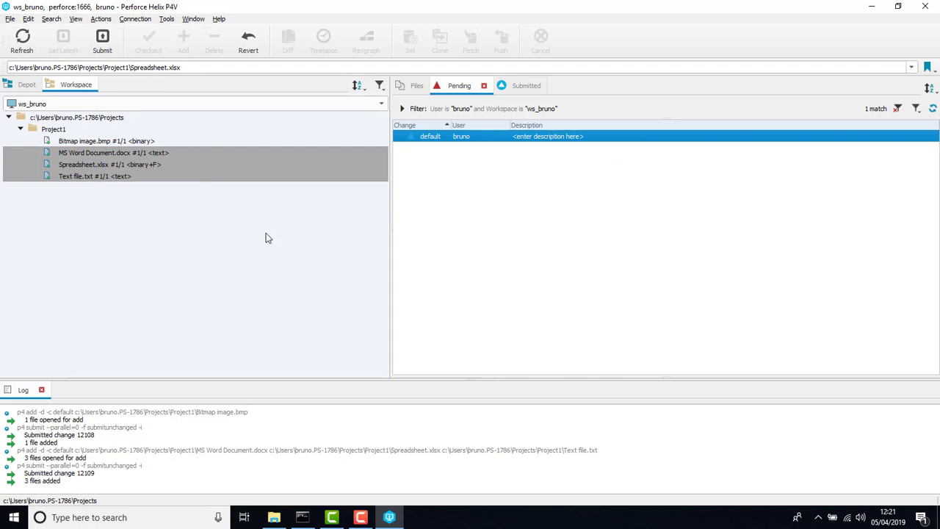
# - Examine the files in the submitted changelist "Adding the remaining files to the Helix Server" and view Project1 in the depot tree
pyautogui.click(528, 90)
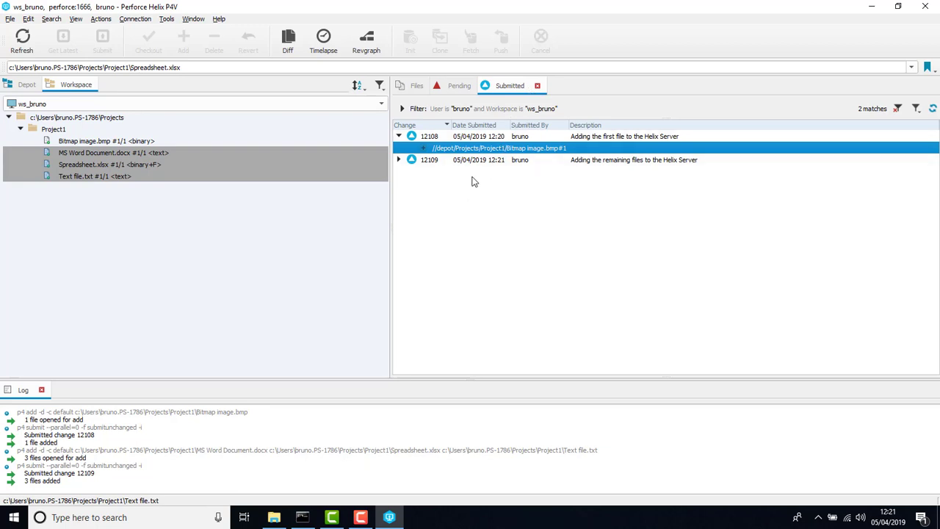
pyautogui.click(399, 160)
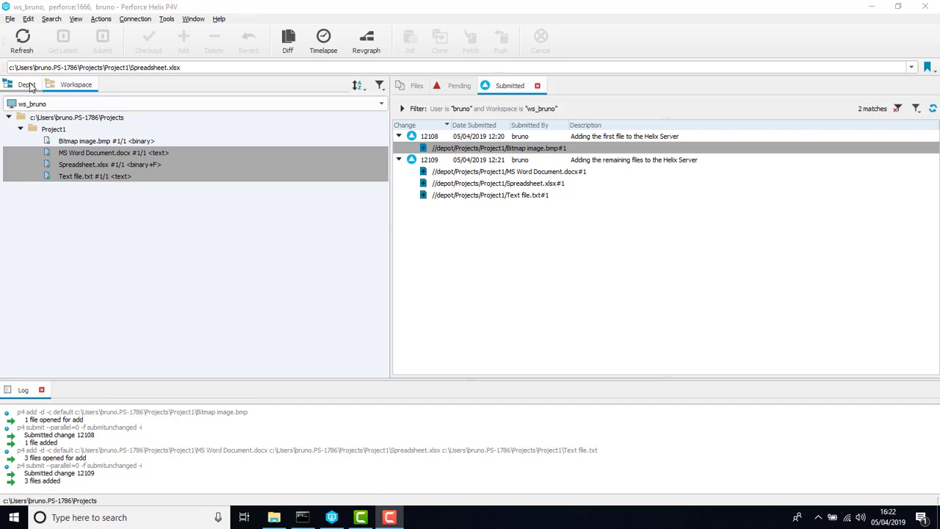
pyautogui.click(27, 85)
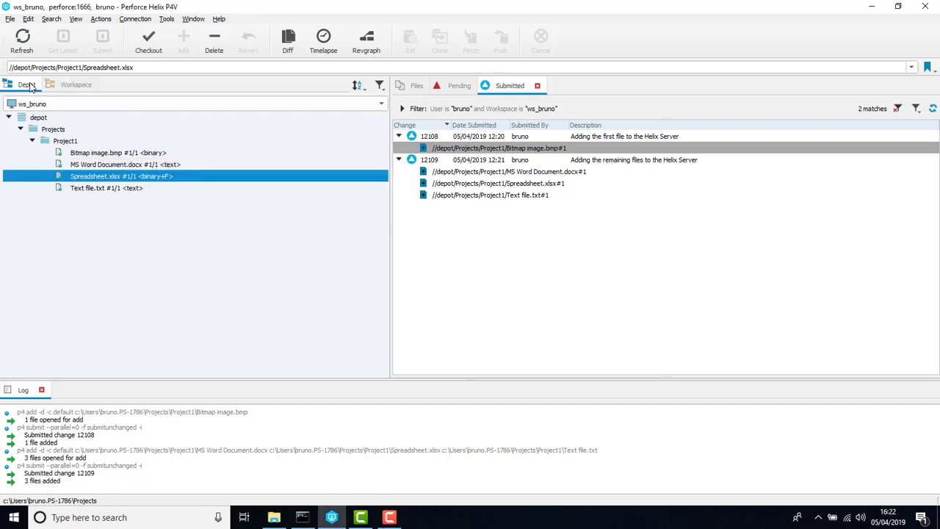